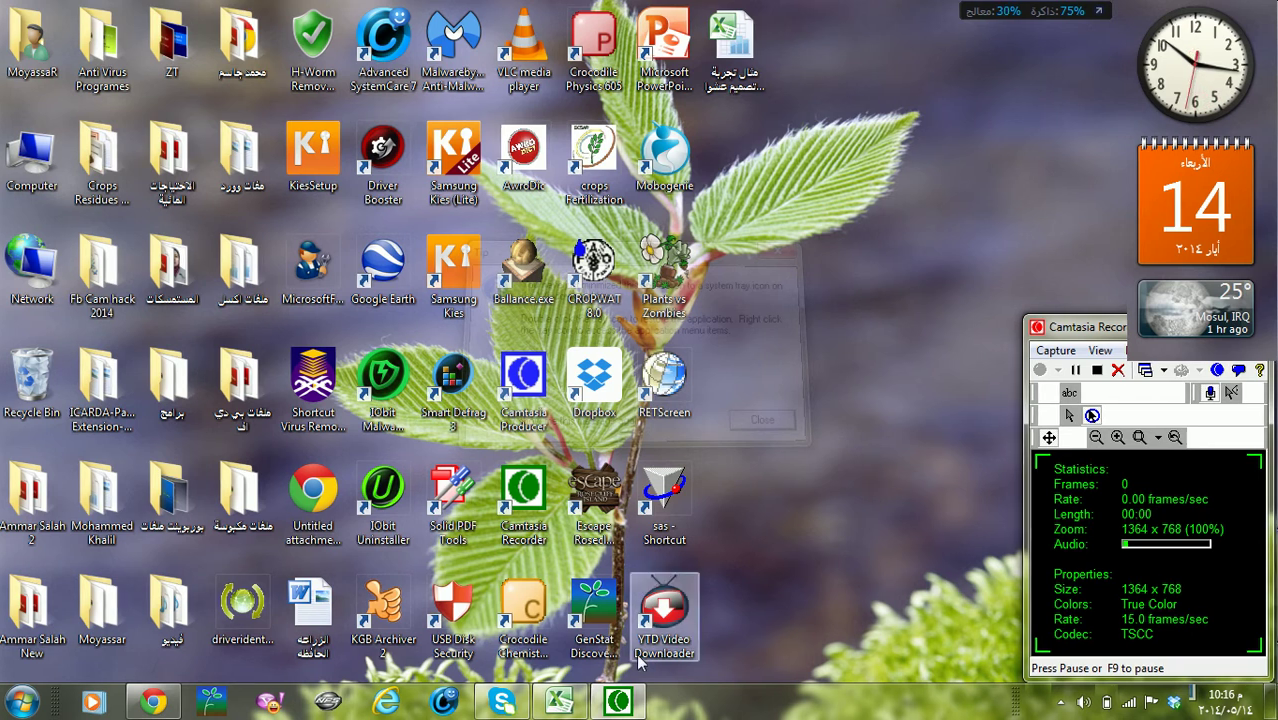
# - Switch to the Excel workbook with the T1–T4 data and start the Anova: Single Factor analysis tool
pyautogui.click(561, 702)
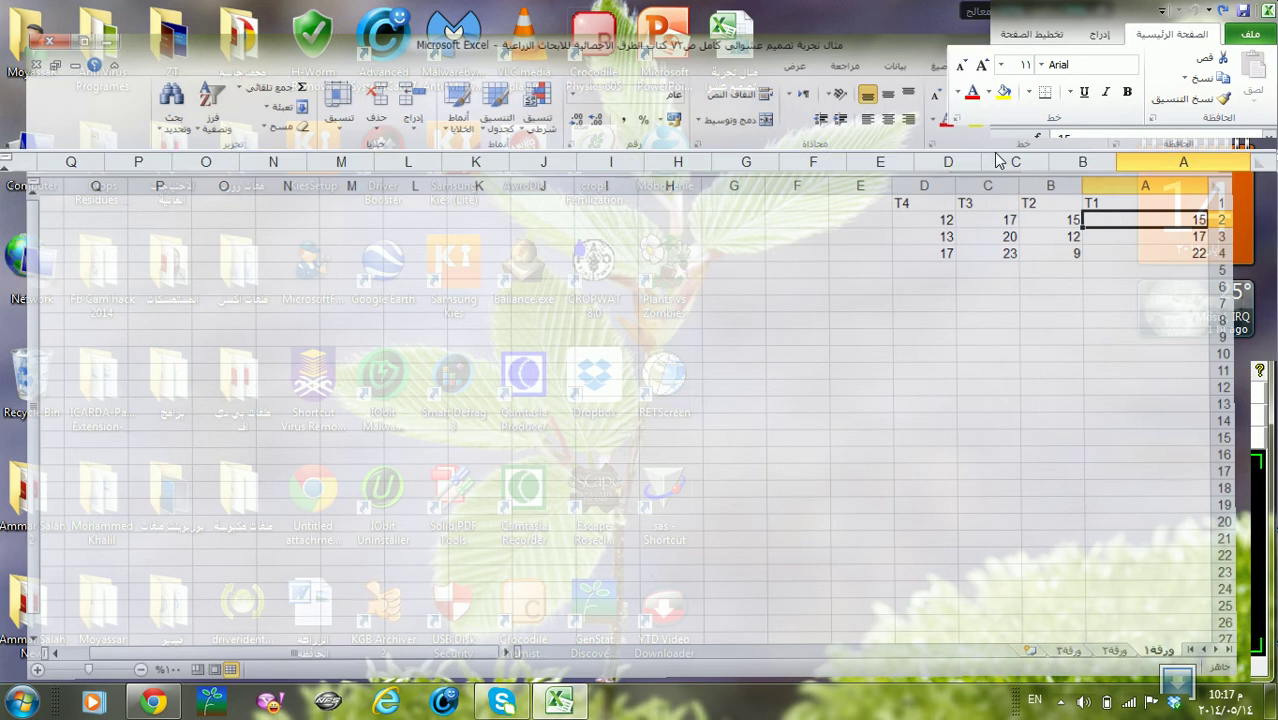
pyautogui.click(920, 34)
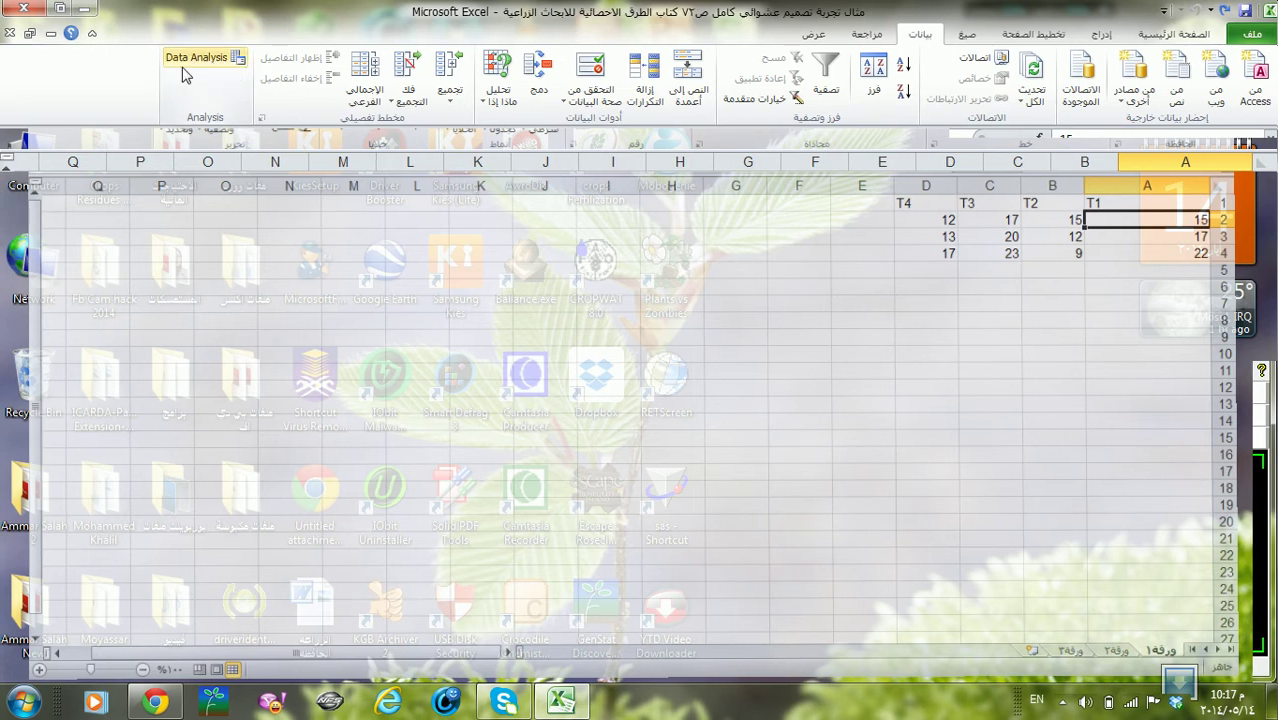
pyautogui.click(207, 70)
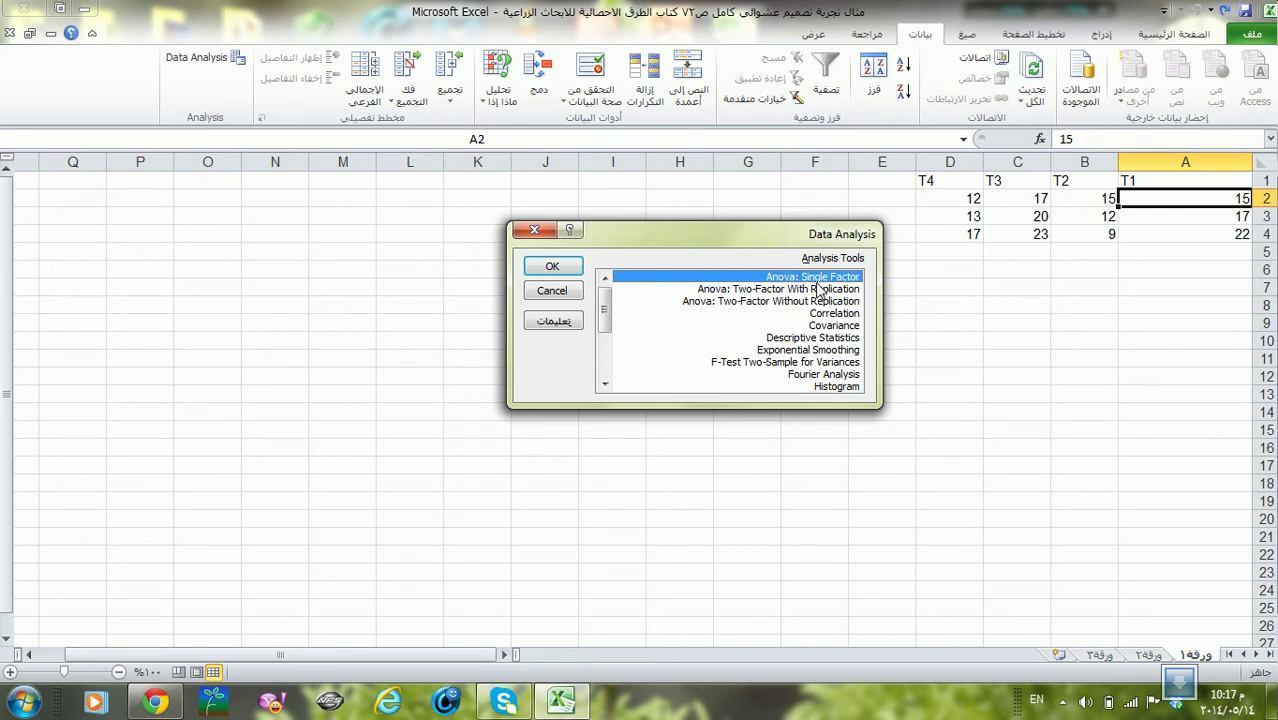
pyautogui.click(553, 267)
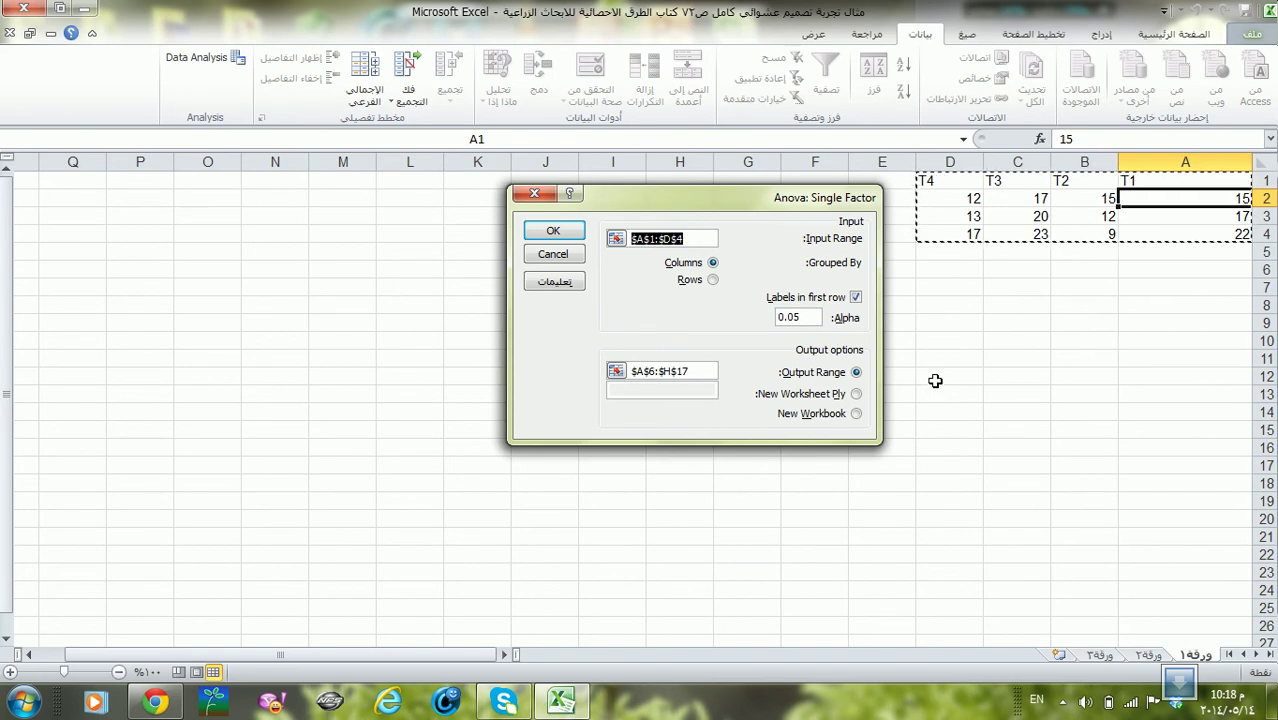
# - Run the single-factor ANOVA on A1:D4 with labels in the first row and the output range set to A6:F18
pyautogui.moveTo(1150, 184); pyautogui.dragTo(934, 236)
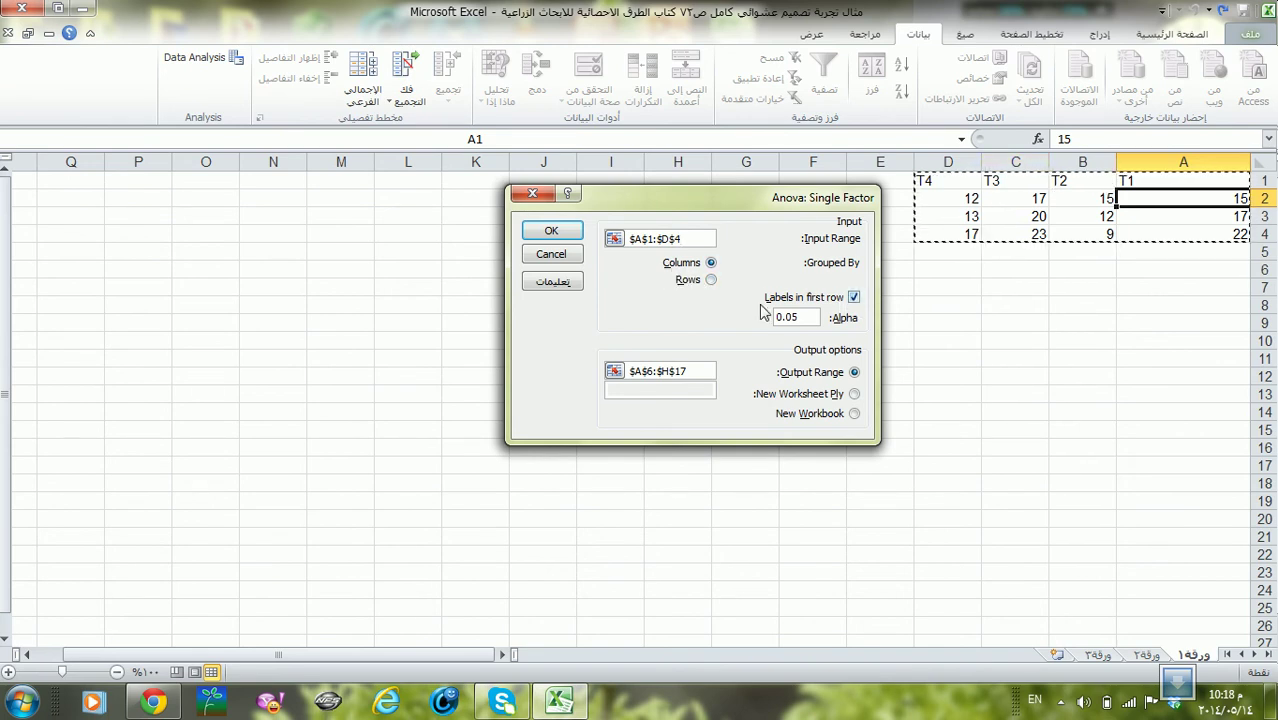
pyautogui.click(853, 297)
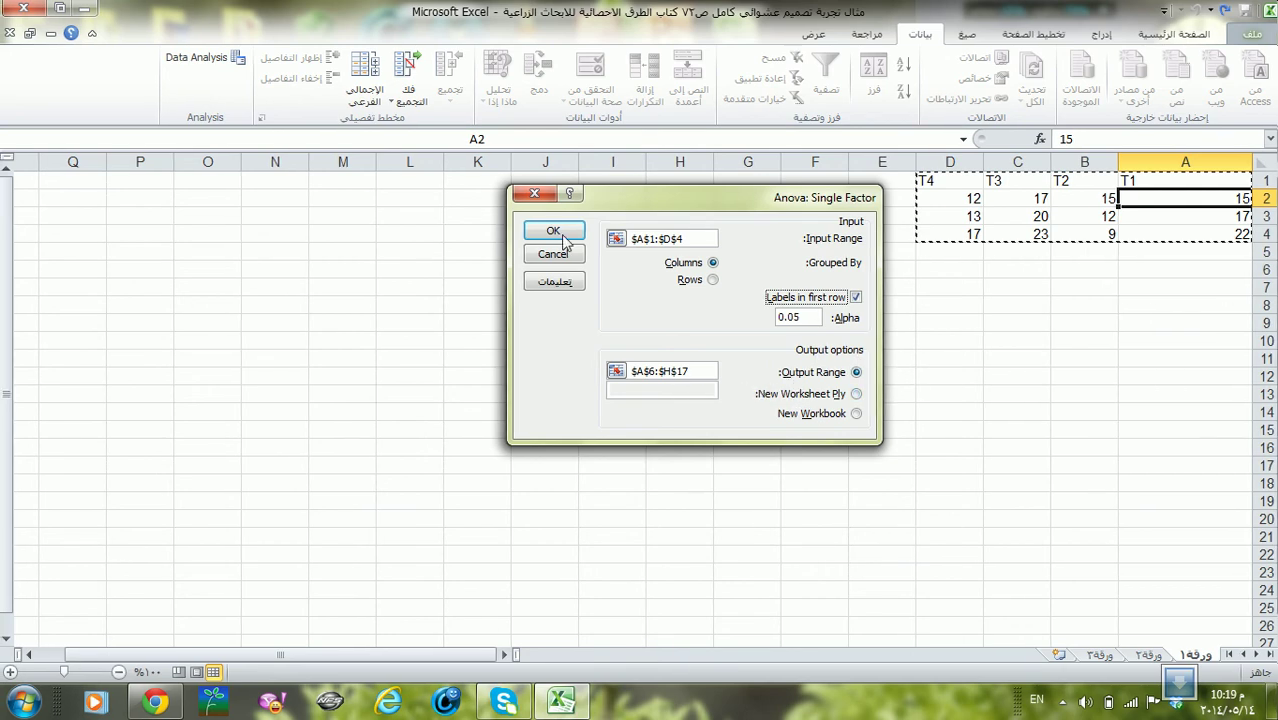
pyautogui.click(689, 372)
pyautogui.press('Delete')
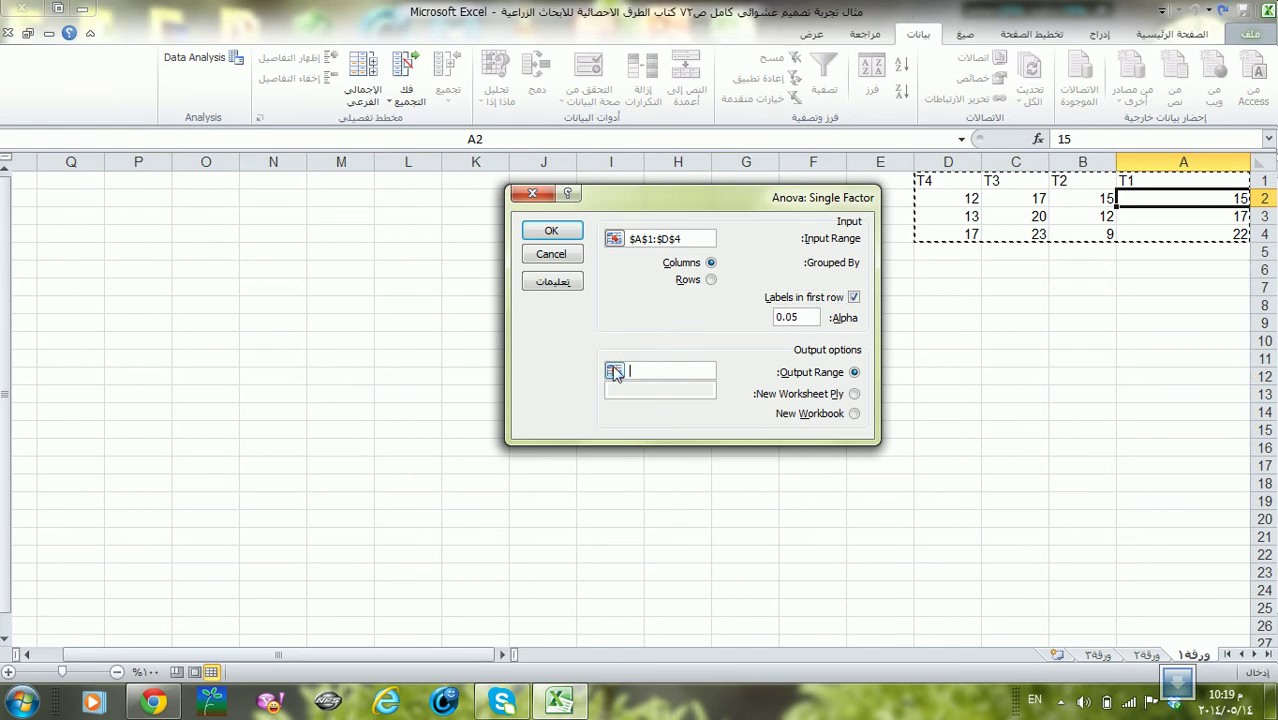
pyautogui.moveTo(1212, 266); pyautogui.dragTo(806, 483)
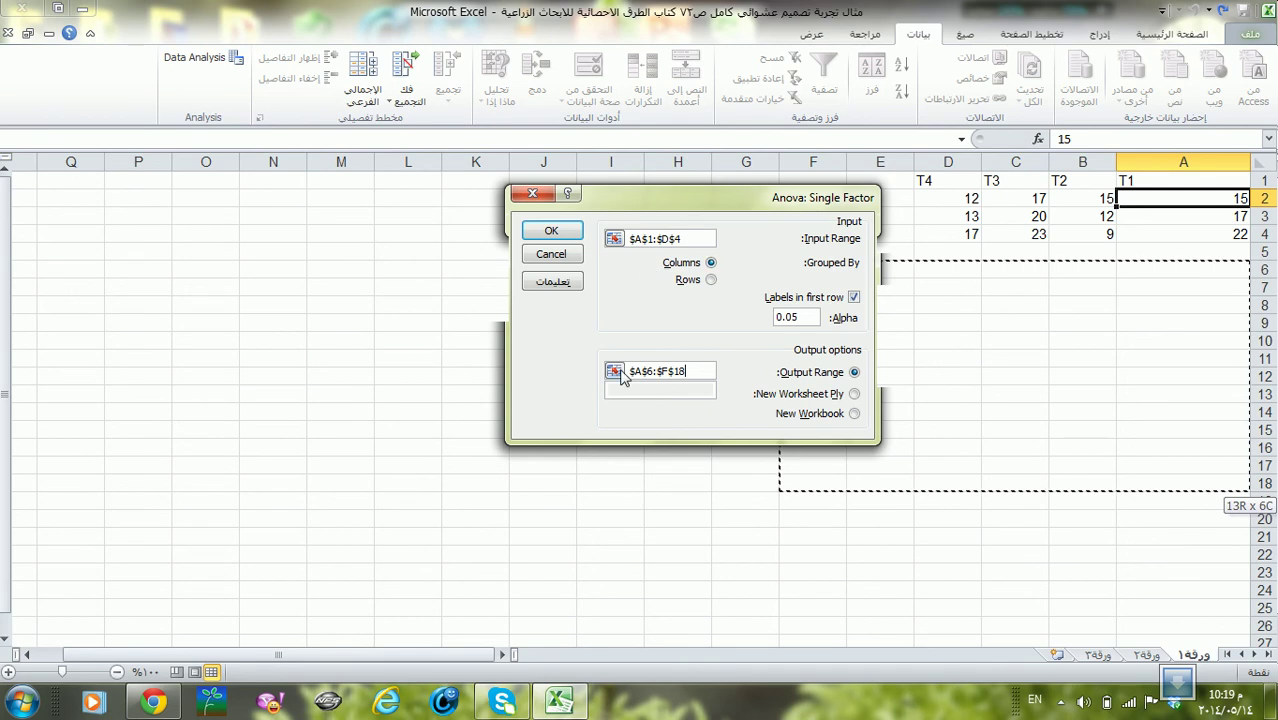
pyautogui.click(551, 231)
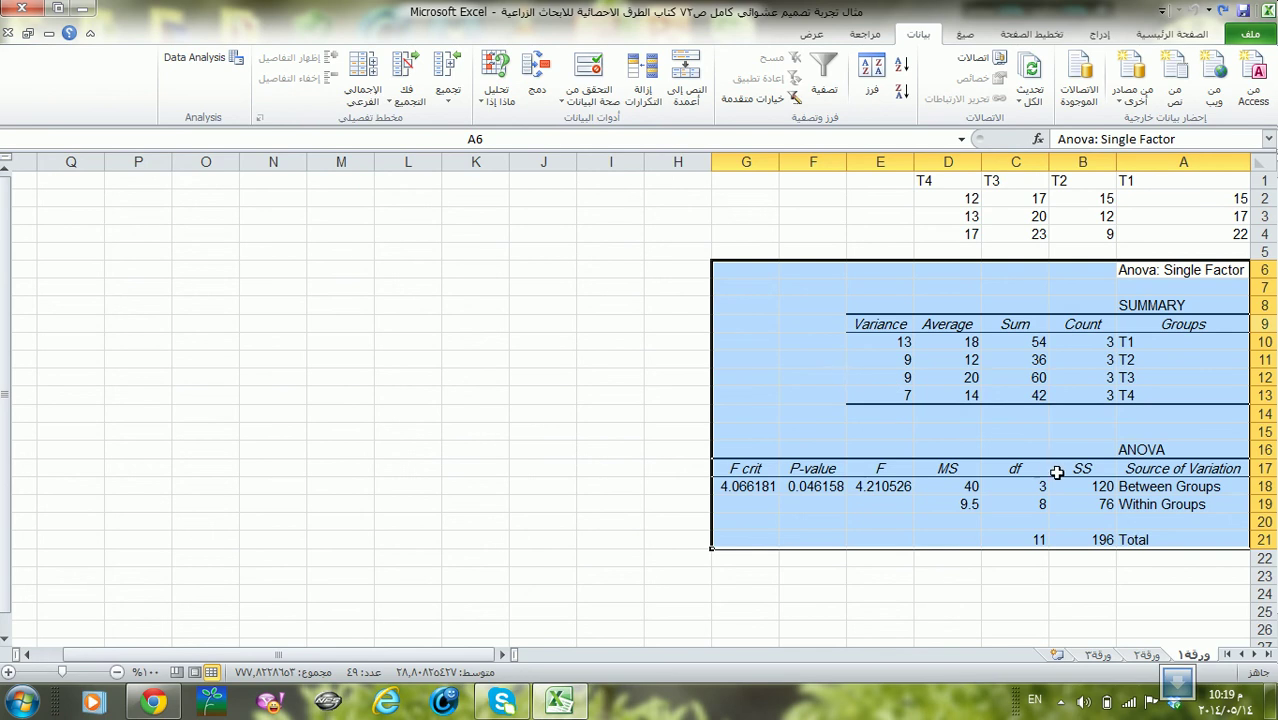
# - Examine the ANOVA table's title and its column headings from SS through df, MS, F and P-value to F crit
pyautogui.click(1136, 450)
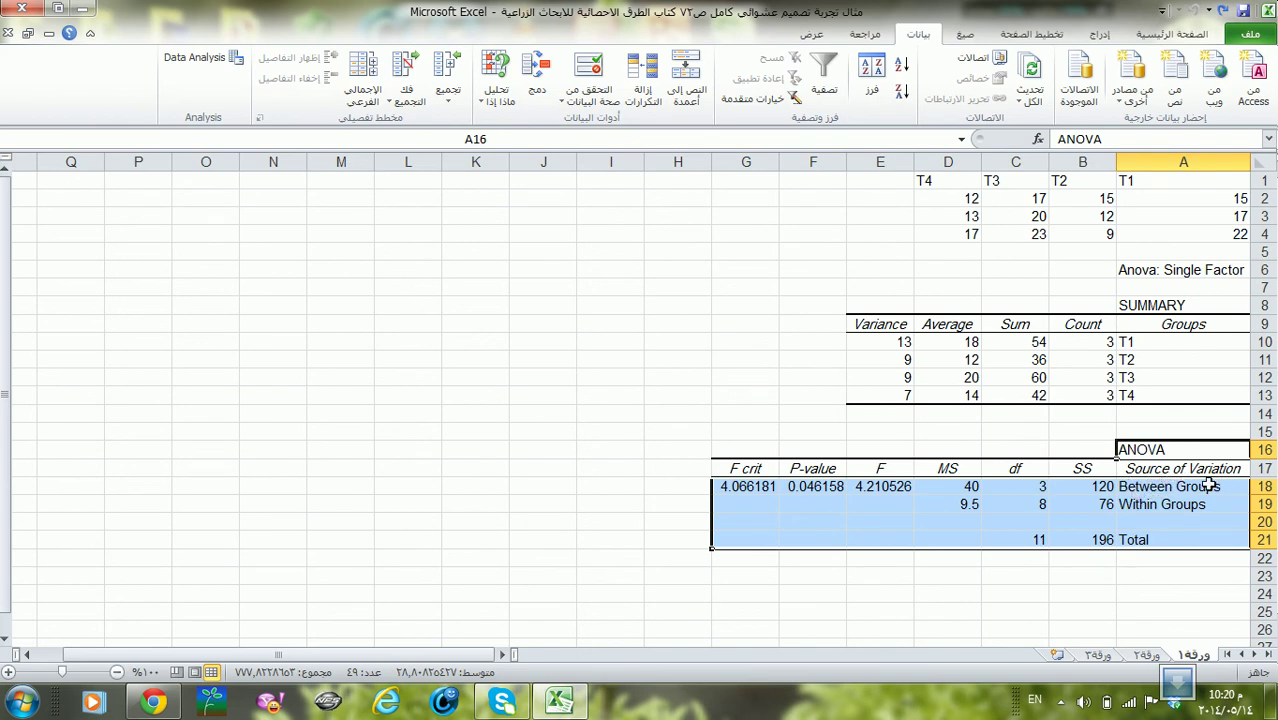
pyautogui.click(1074, 468)
pyautogui.click(1018, 468)
pyautogui.click(943, 470)
pyautogui.click(883, 468)
pyautogui.write('F')
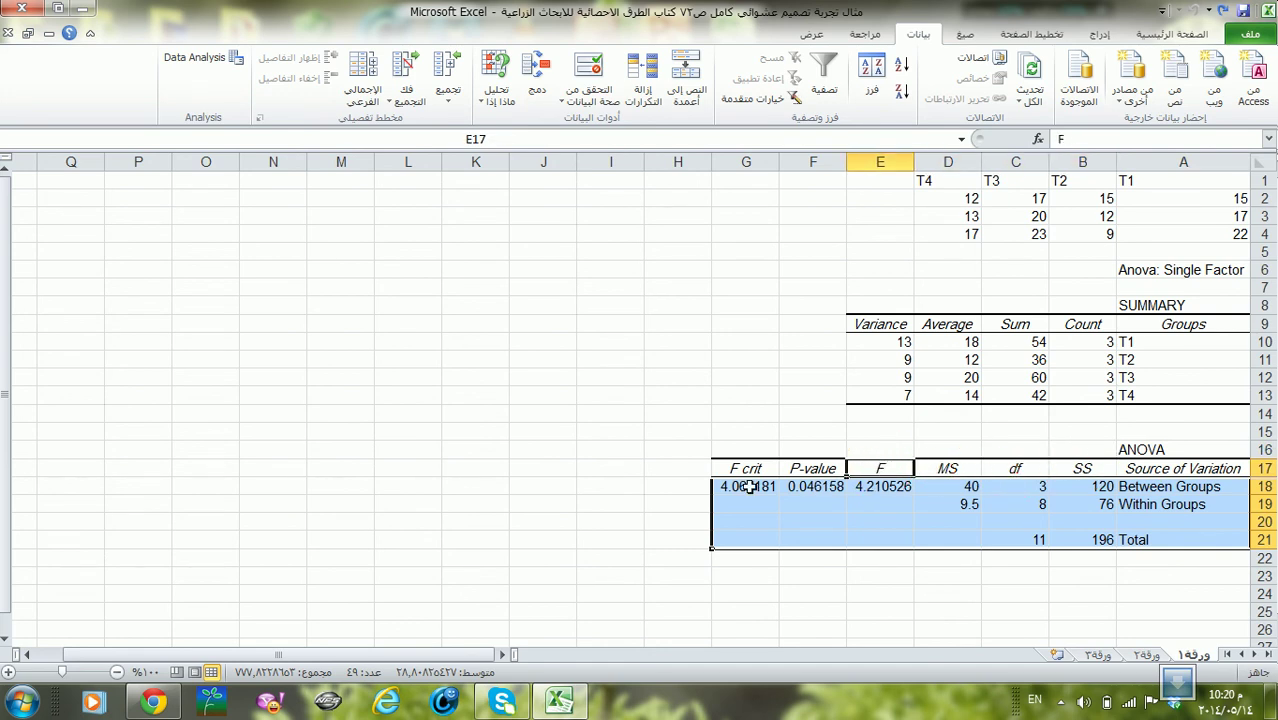
pyautogui.click(826, 466)
pyautogui.click(748, 468)
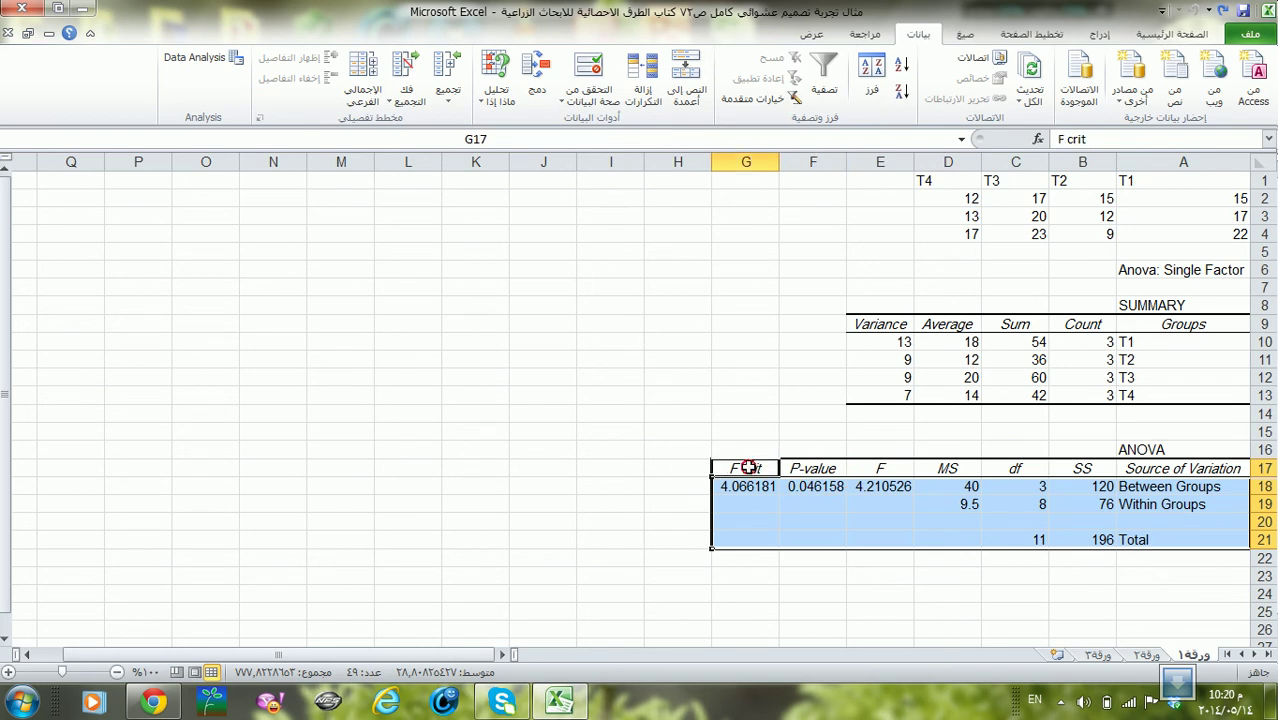
# - Rename the Between Groups source of variation in cell A18 to Treatments
pyautogui.click(1205, 487)
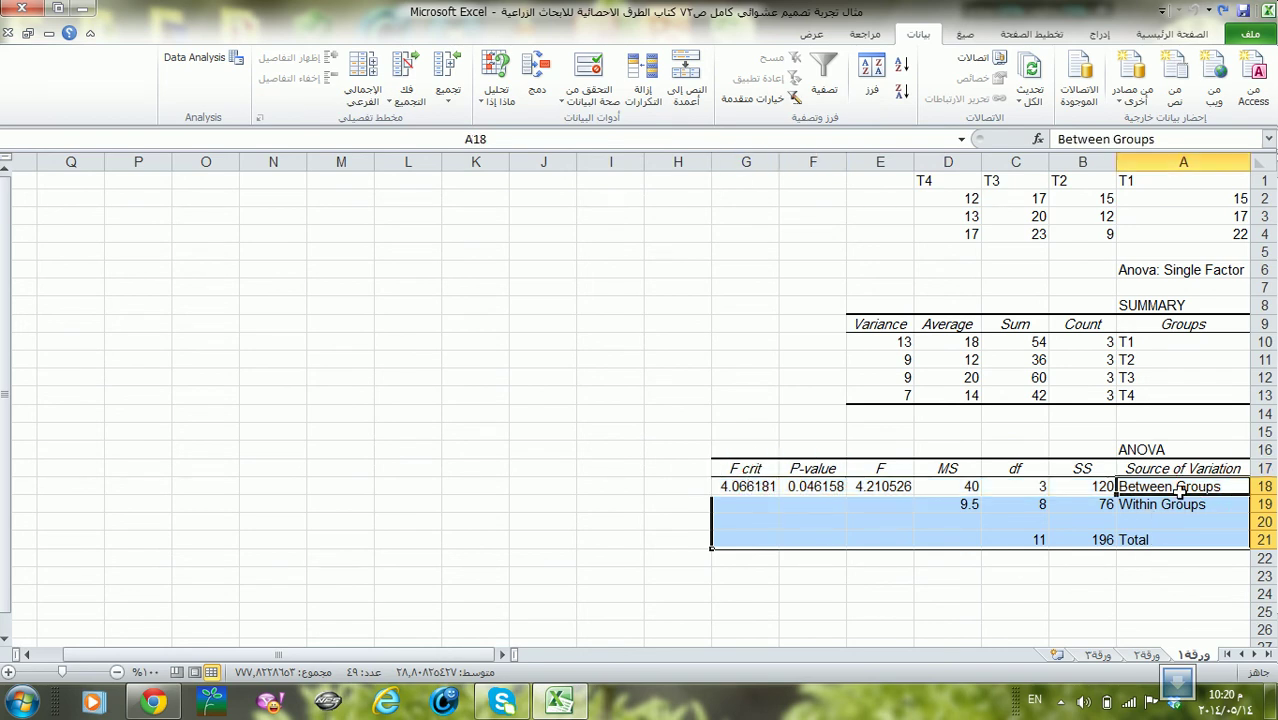
pyautogui.write('T')
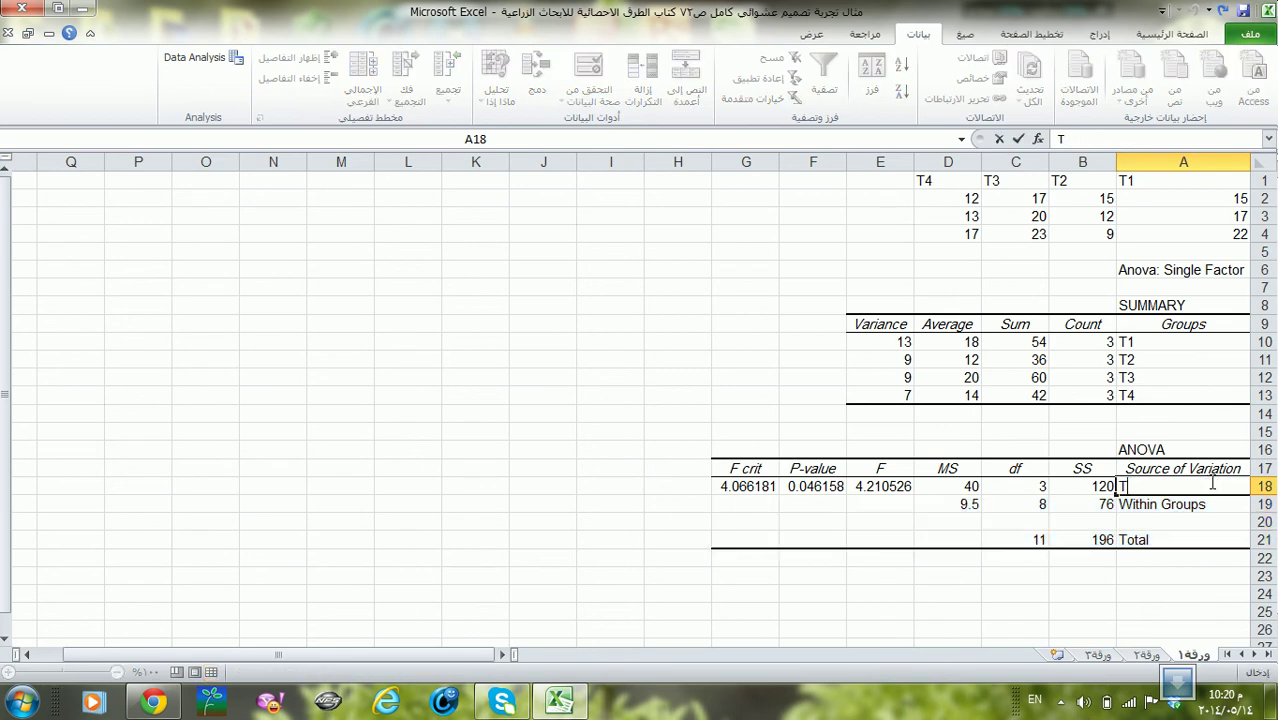
pyautogui.write('reatments')
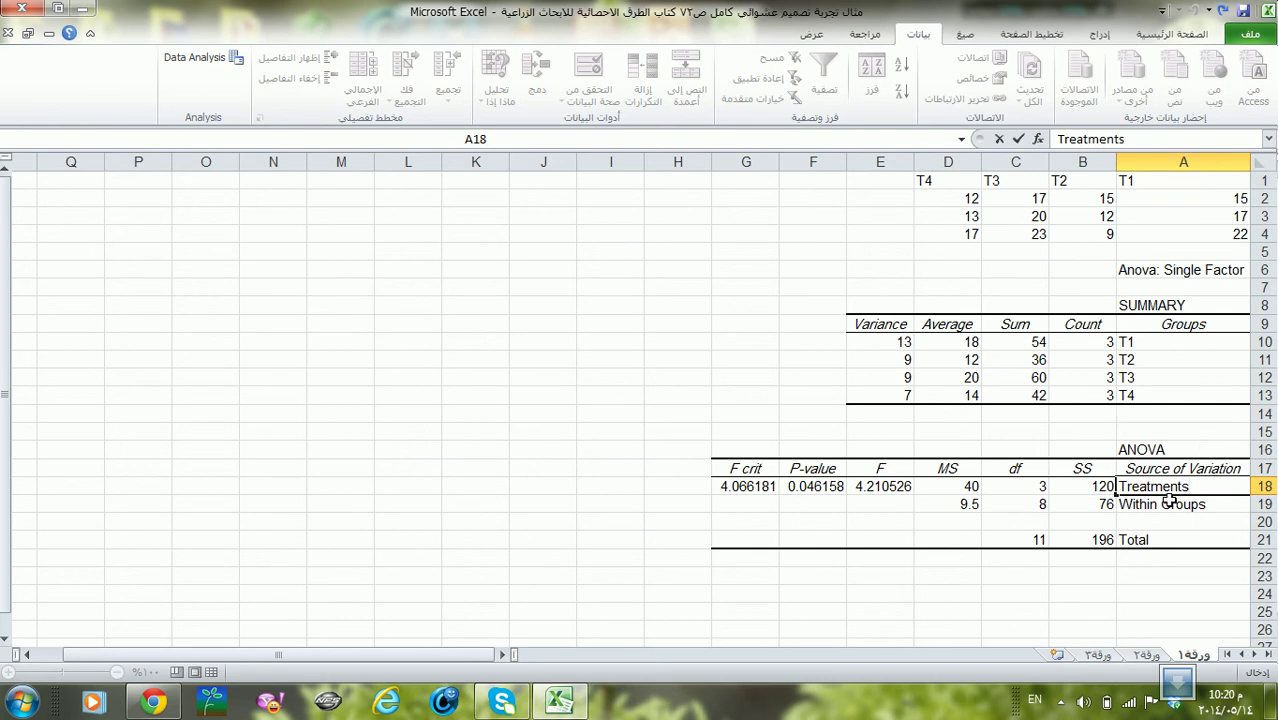
# - Rename the Within Groups source of variation in cell A19 to Error
pyautogui.click(1168, 502)
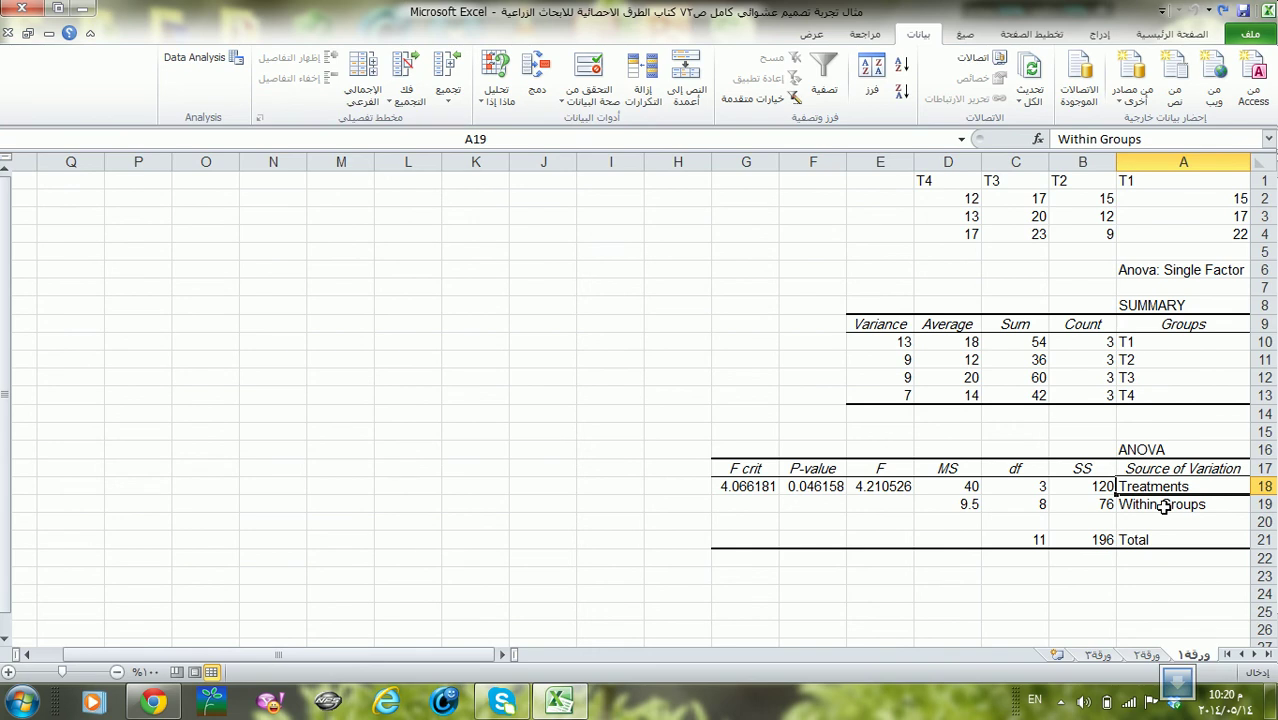
pyautogui.click(1158, 505)
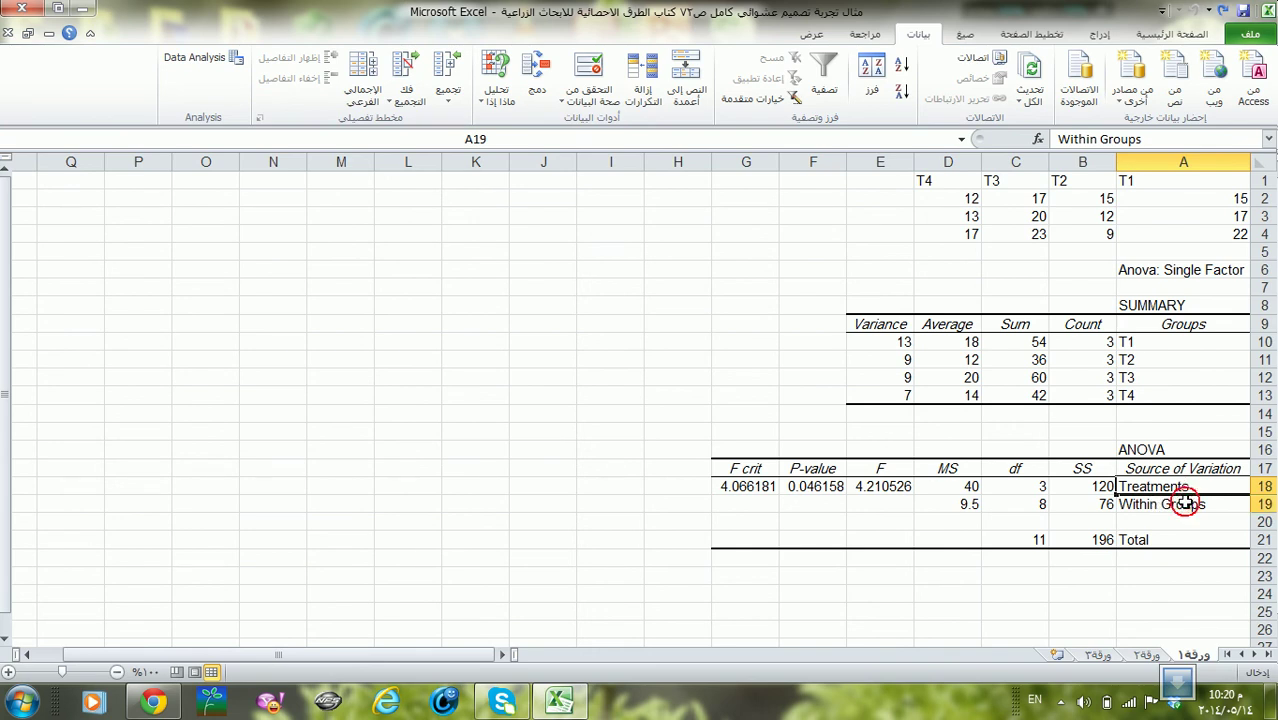
pyautogui.click(1169, 521)
pyautogui.click(1163, 510)
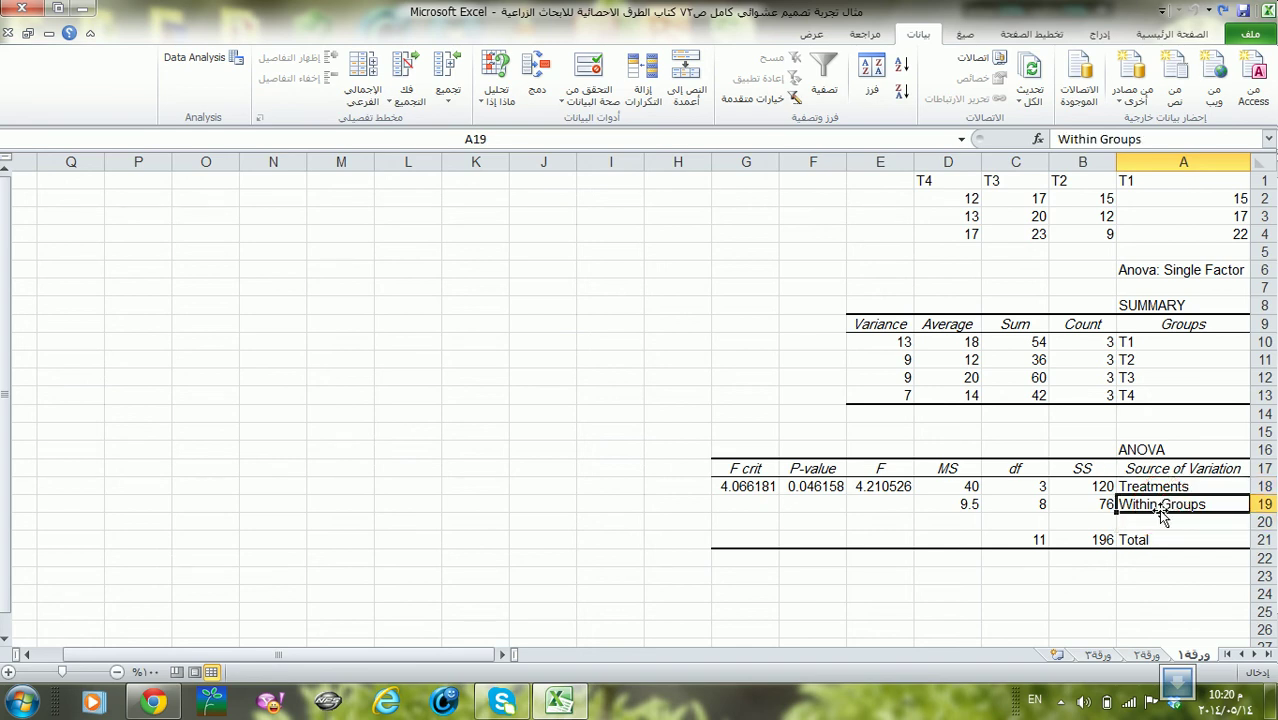
pyautogui.write('Error')
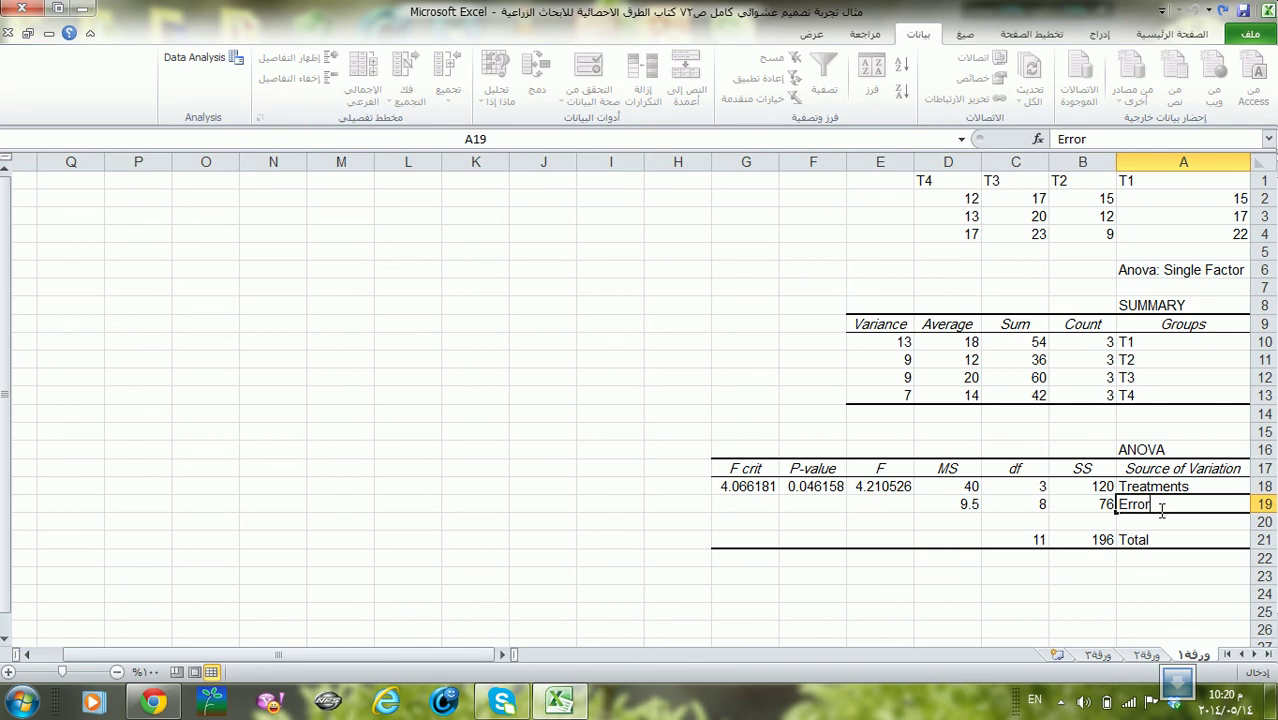
pyautogui.click(1102, 484)
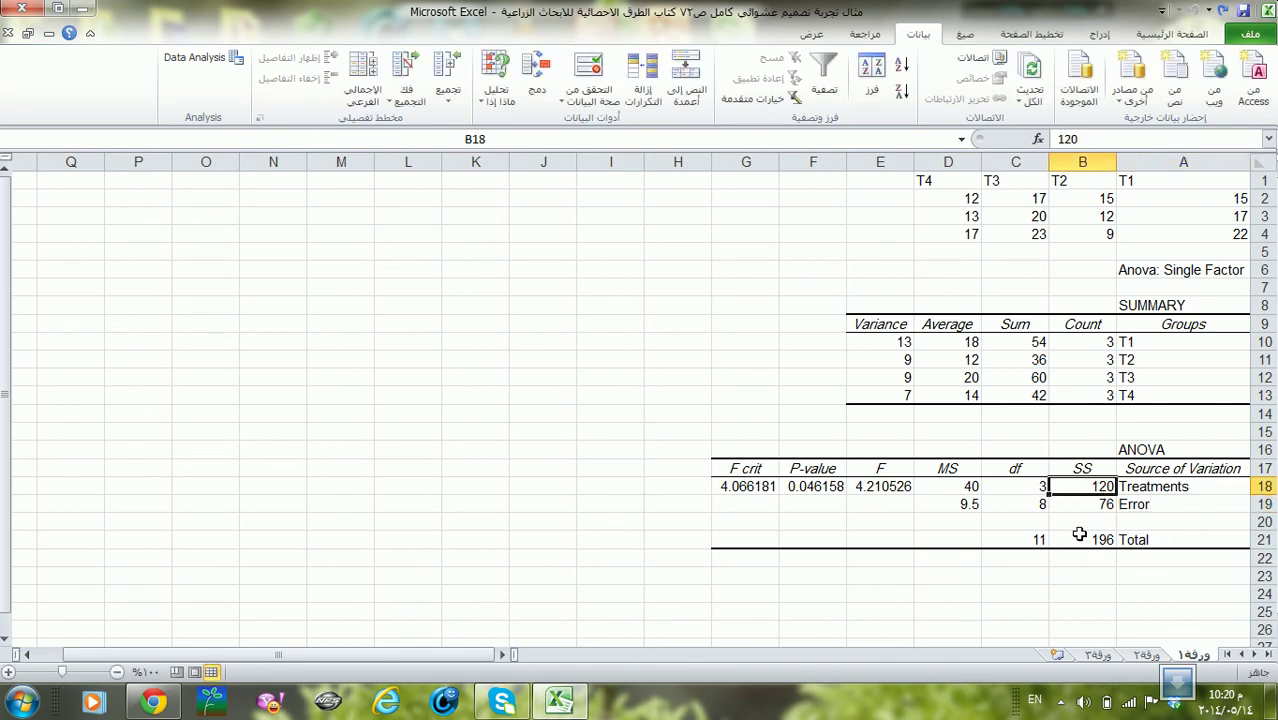
# - Compare the calculated F value with the F crit value in the Treatments row
pyautogui.click(875, 486)
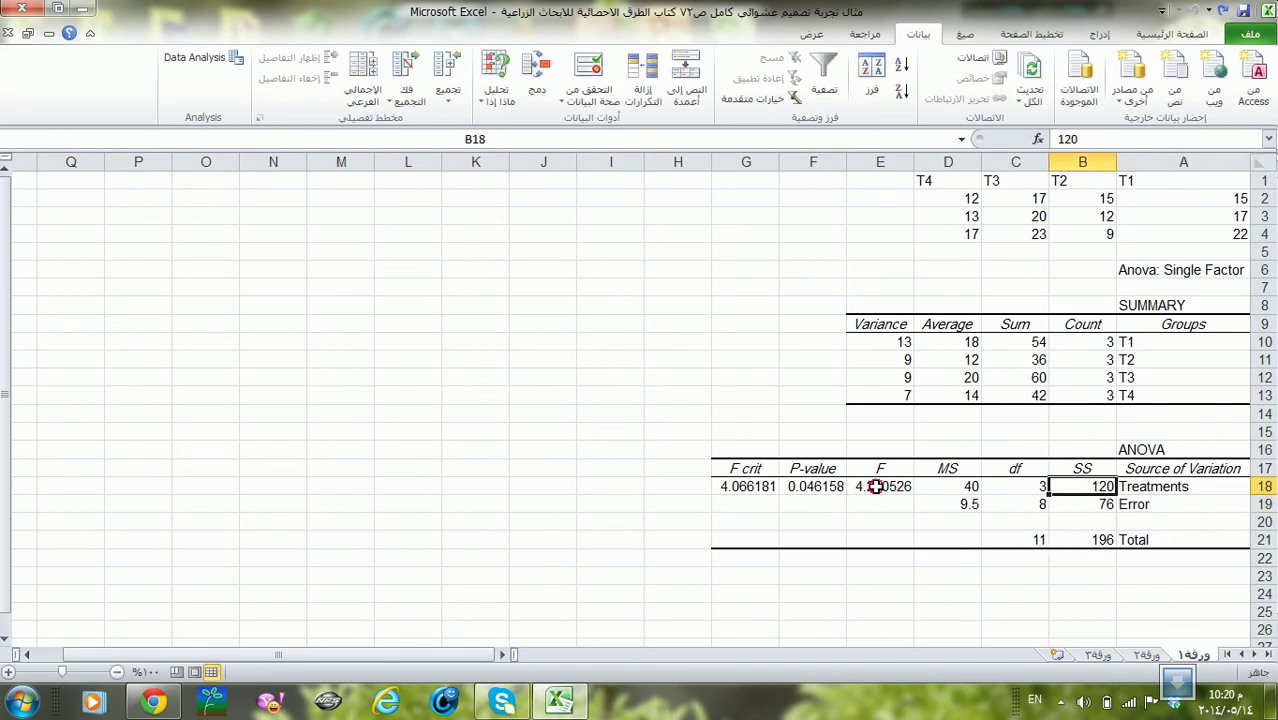
pyautogui.click(757, 487)
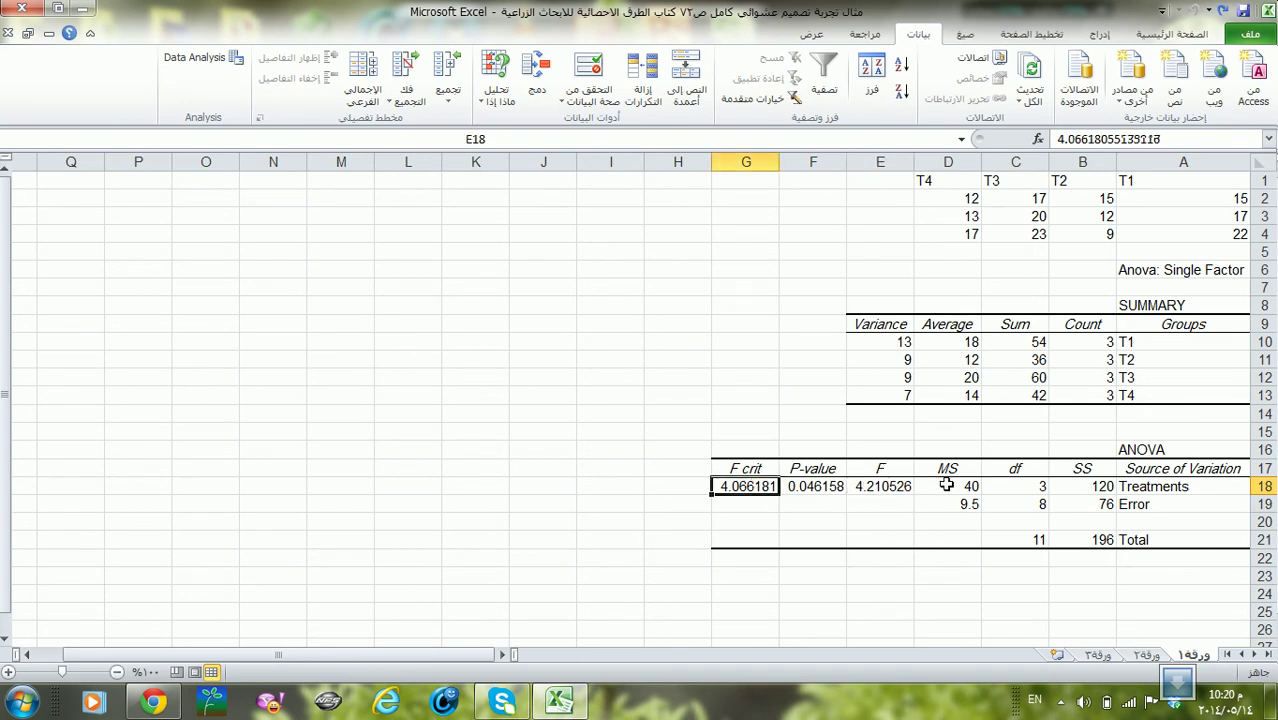
pyautogui.click(893, 490)
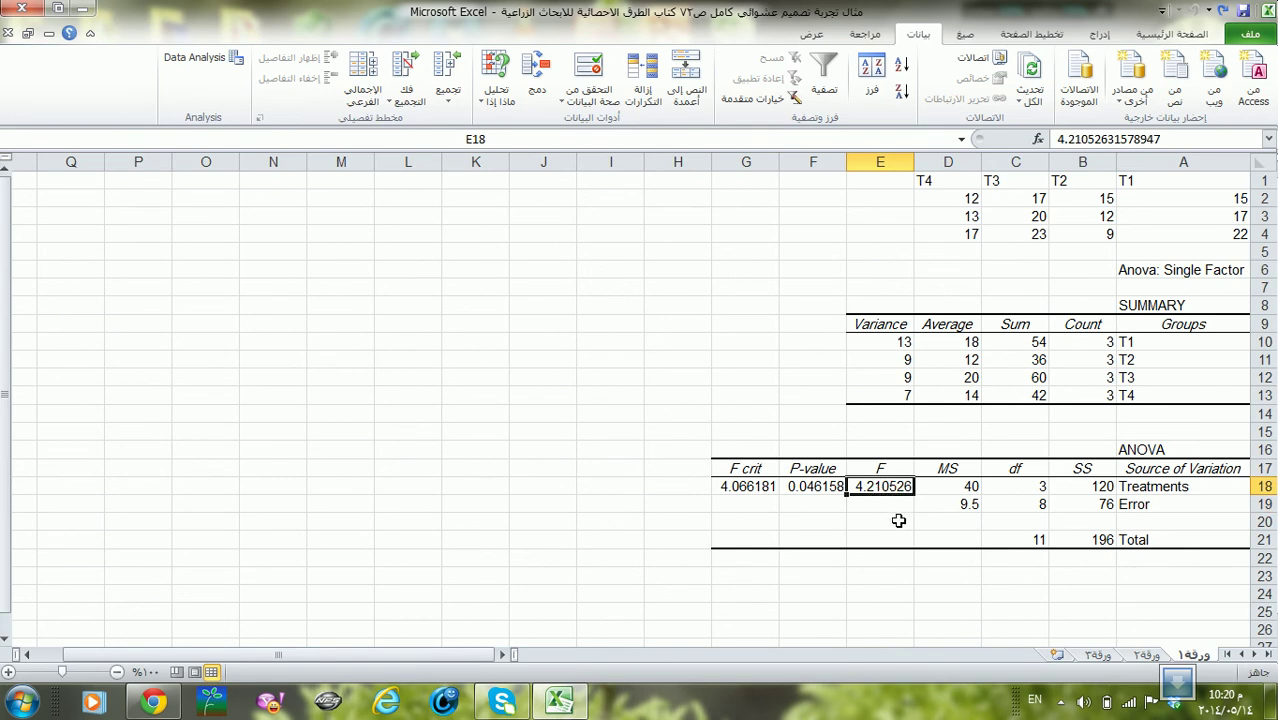
pyautogui.click(757, 487)
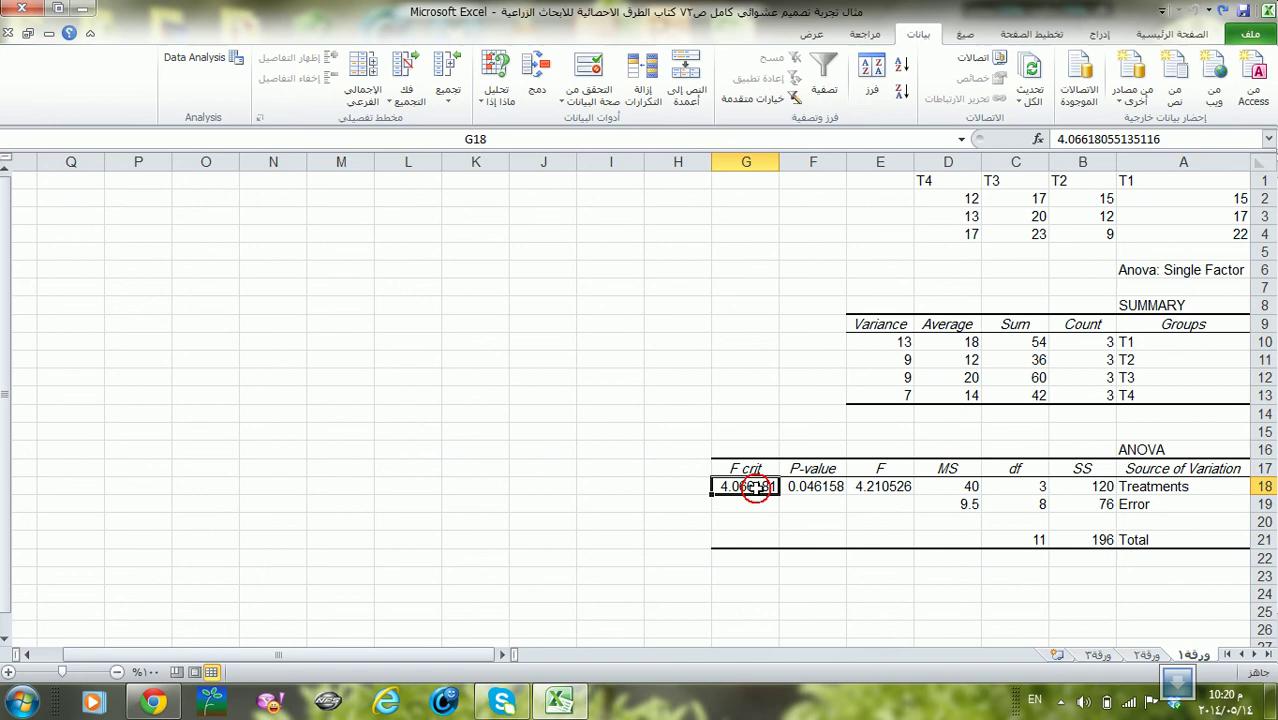
pyautogui.click(884, 486)
# - Check the Alpha level in the Anova: Single Factor settings without rerunning the analysis, and inspect the Treatments row's P-value
pyautogui.click(201, 59)
pyautogui.click(562, 266)
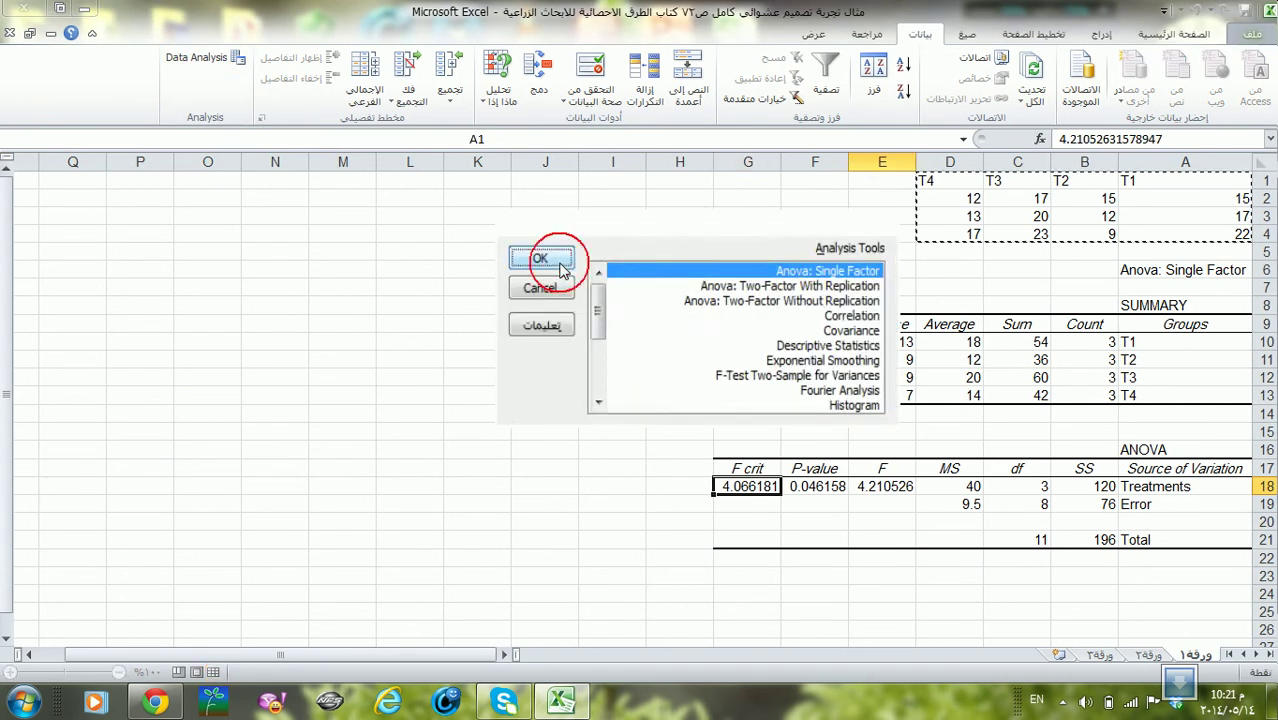
pyautogui.doubleClick(788, 317)
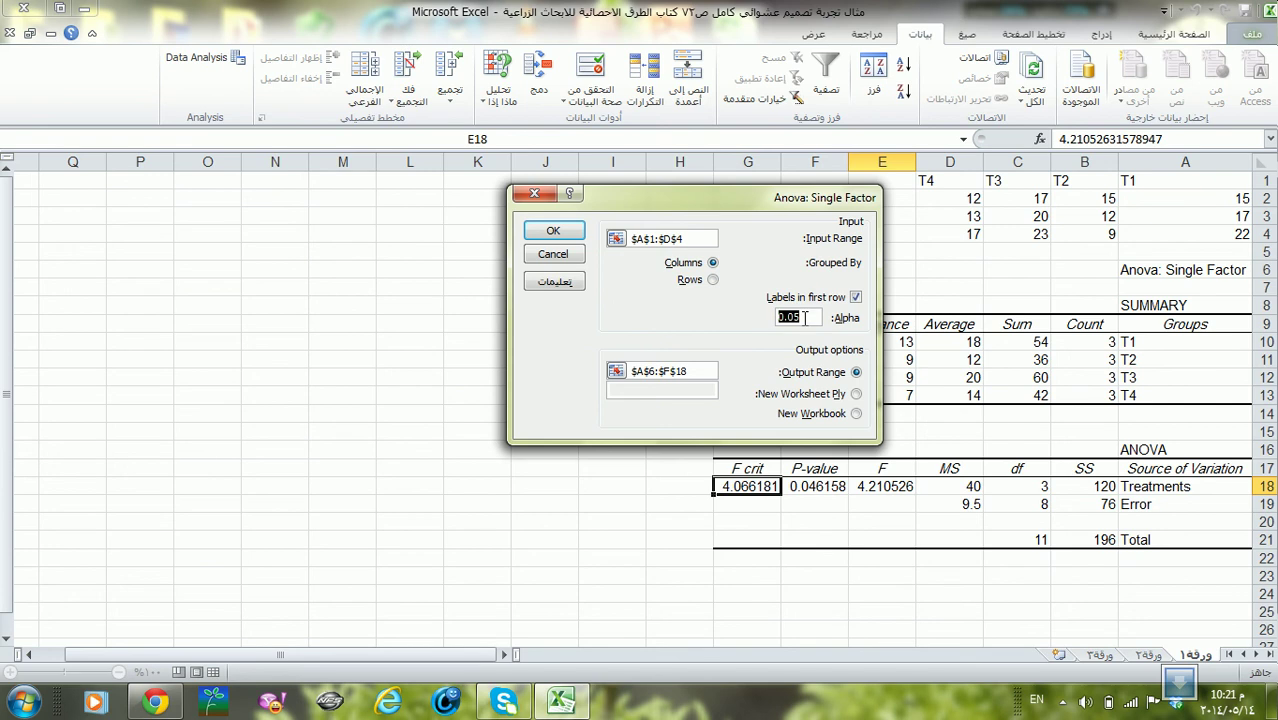
pyautogui.click(553, 254)
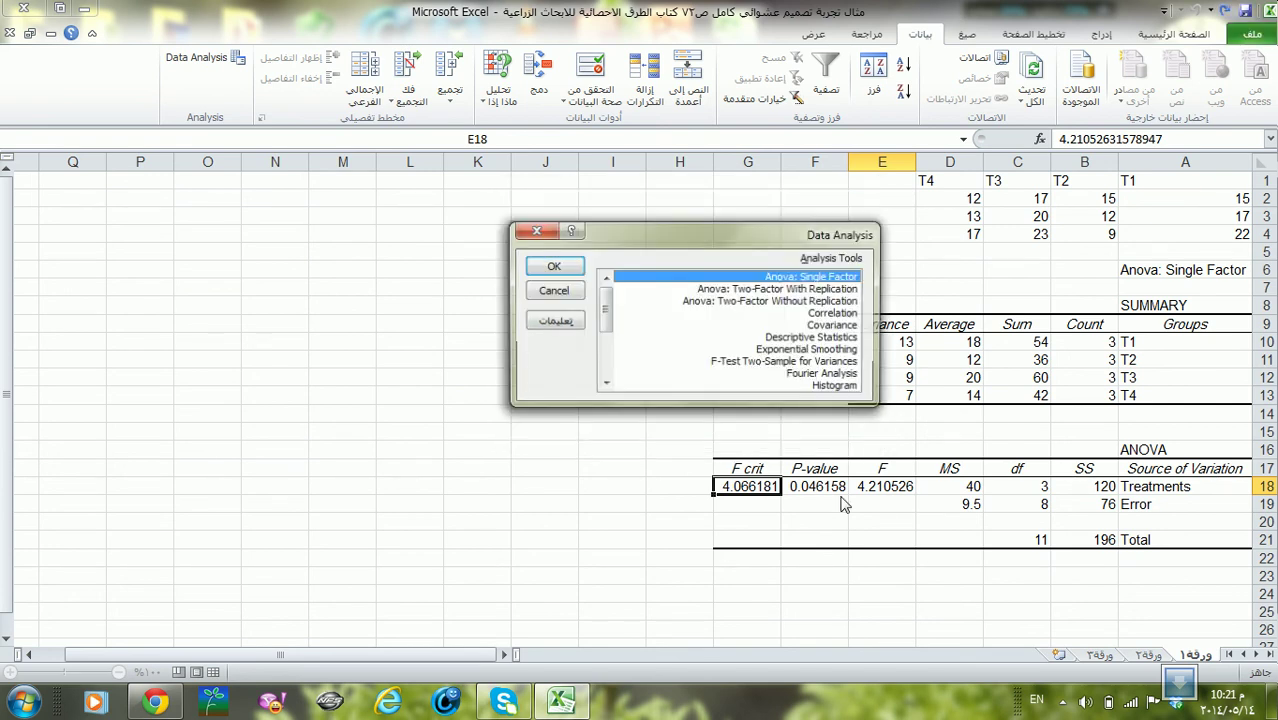
pyautogui.click(556, 295)
pyautogui.click(822, 490)
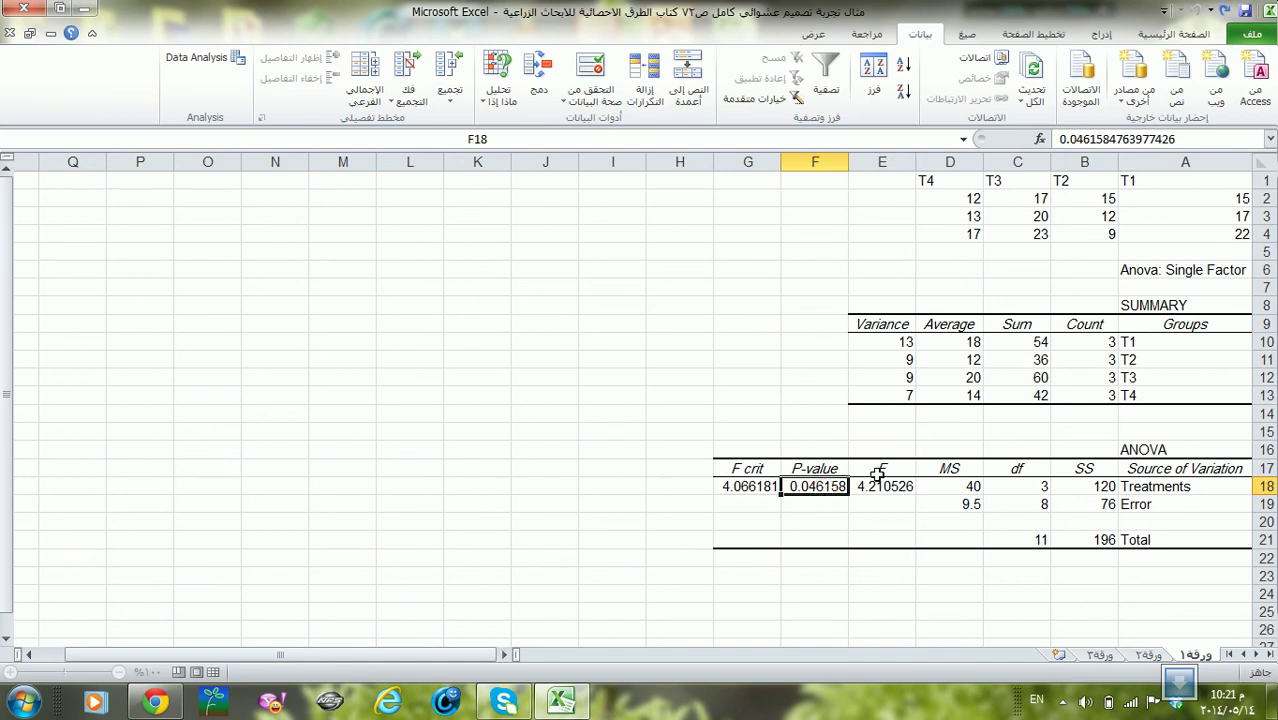